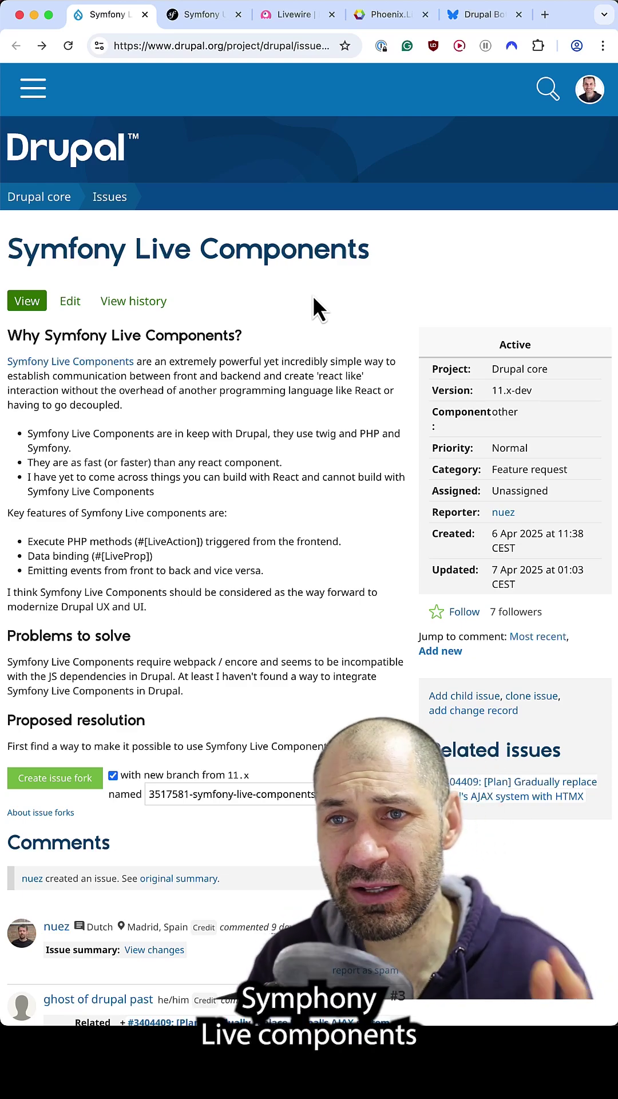
From the Symfony Live Components docs, view the Livewire homepage, then the Phoenix LiveView docs.
left_click(201, 21)
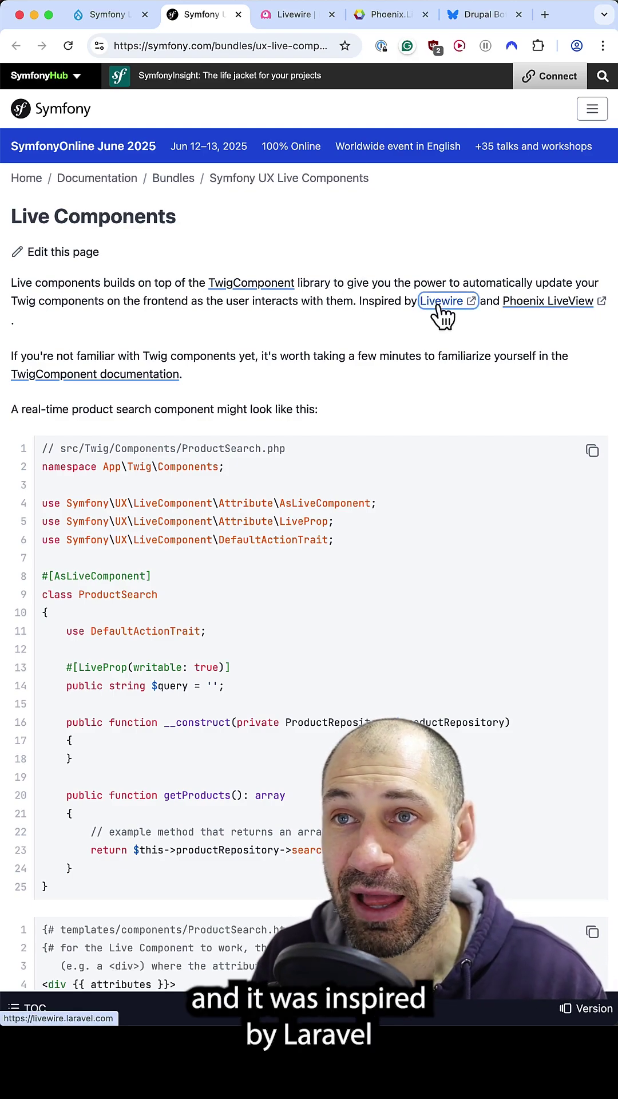
left_click(295, 22)
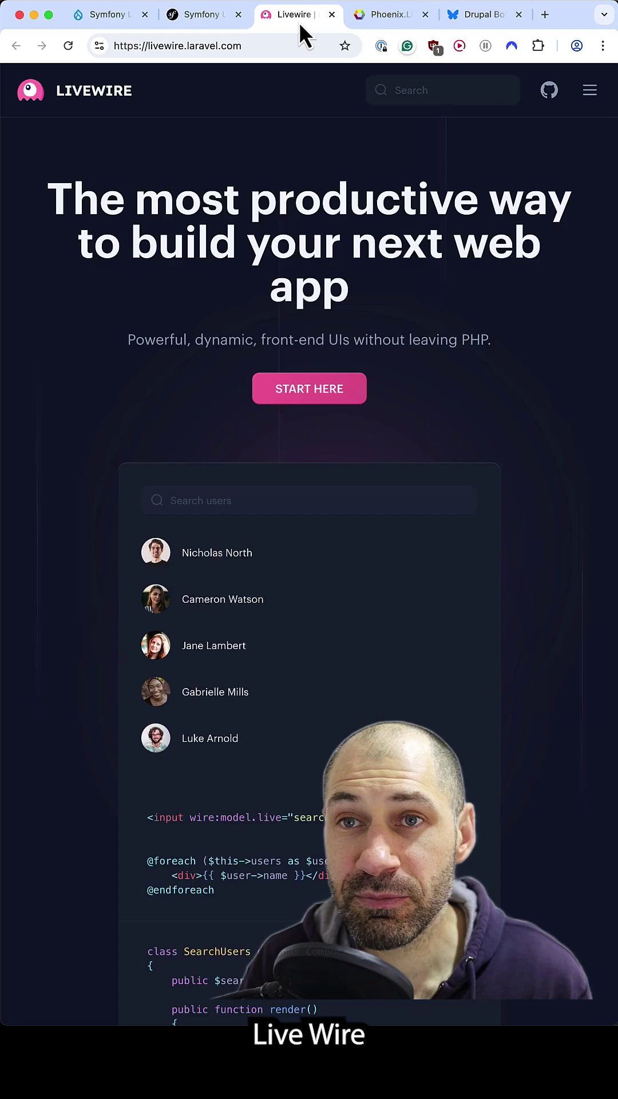
left_click(362, 20)
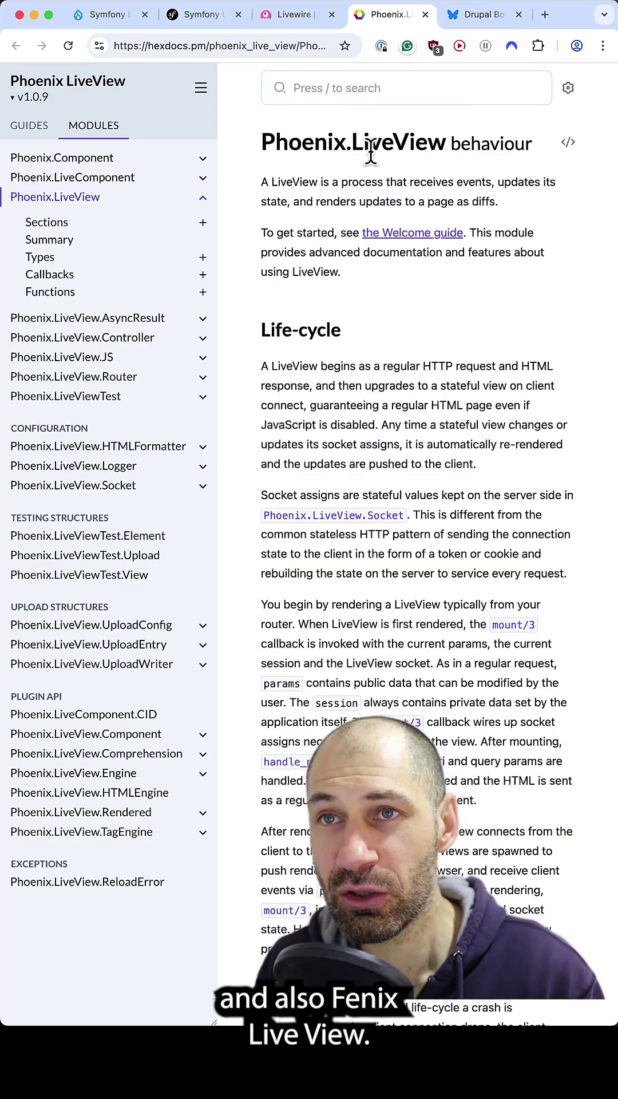
left_click(176, 19)
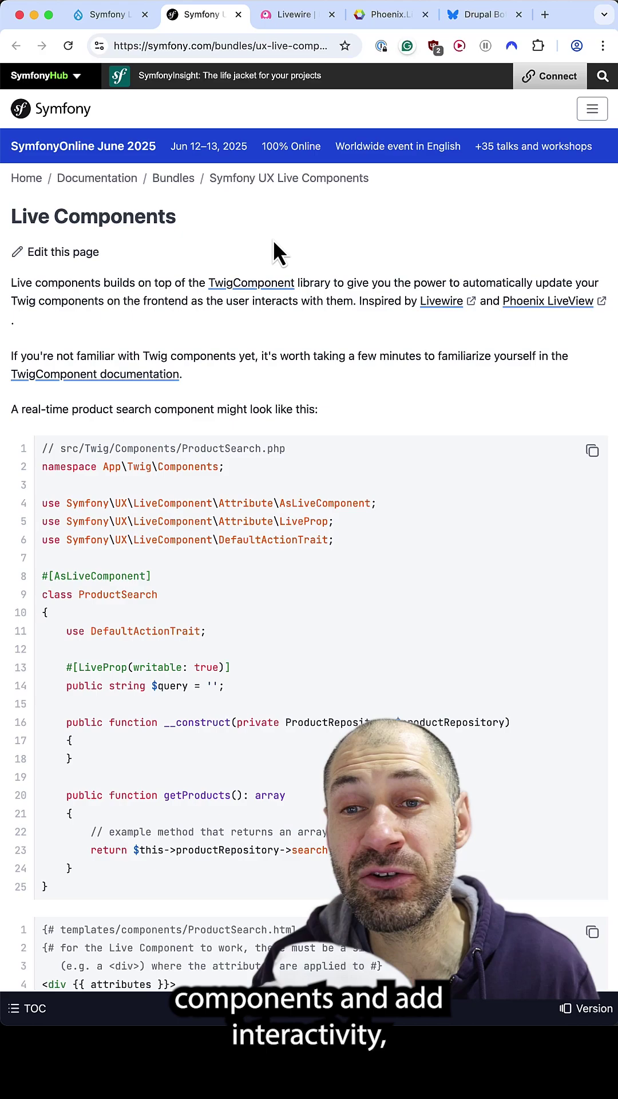
scroll(288, 337, "down", 7)
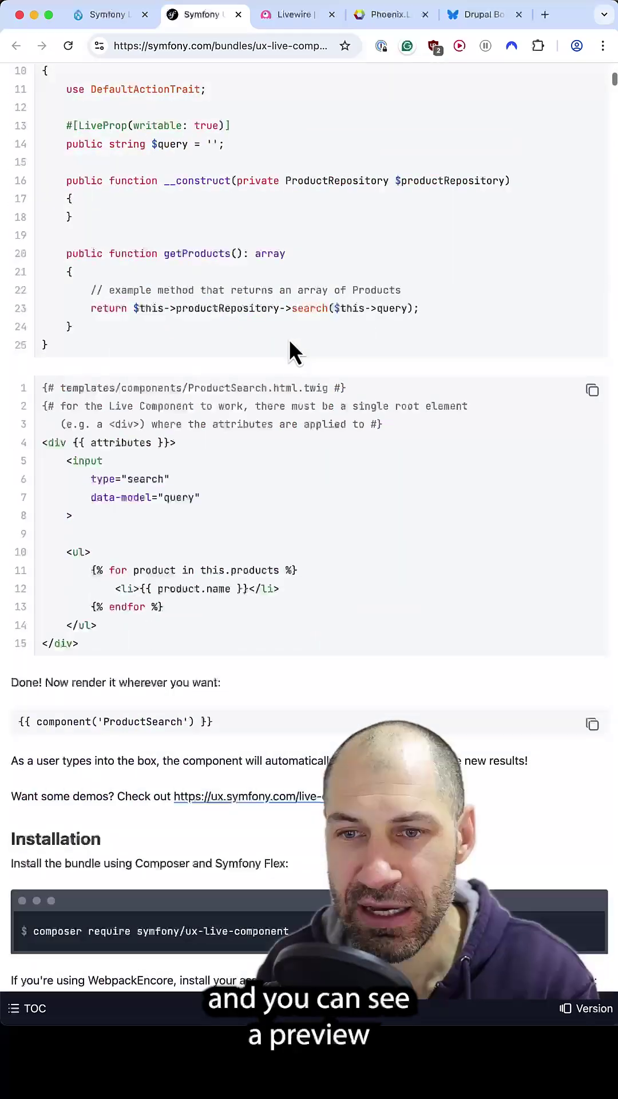
scroll(310, 407, "down", 3)
Open the ux.symfony.com/live-component#demo link in a new tab and view the UX package search demo.
left_click(294, 520, "super")
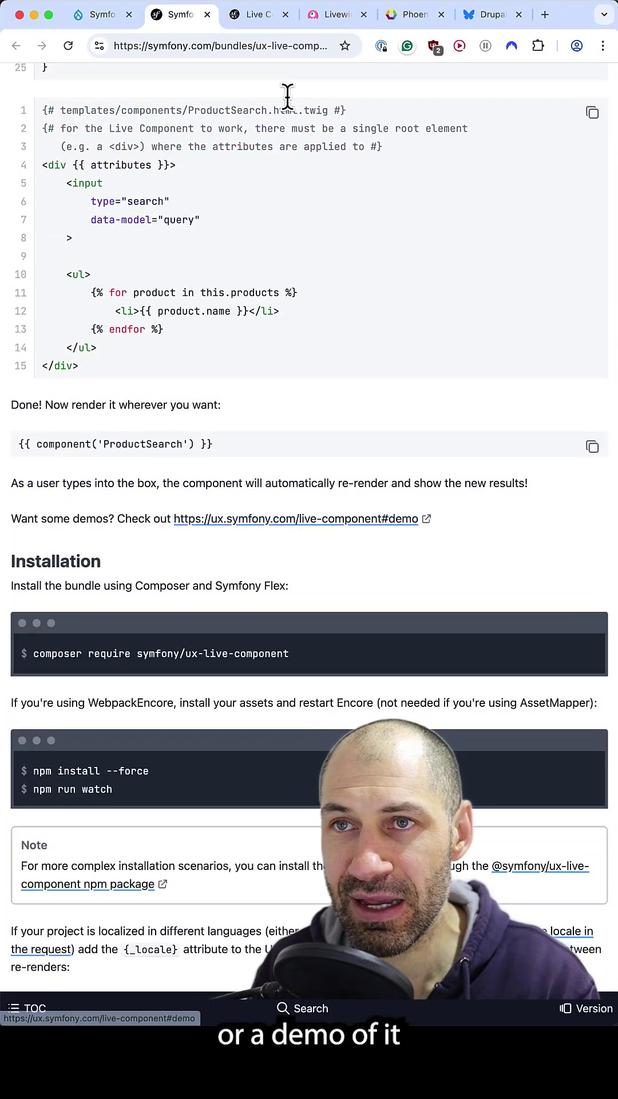
left_click(252, 16)
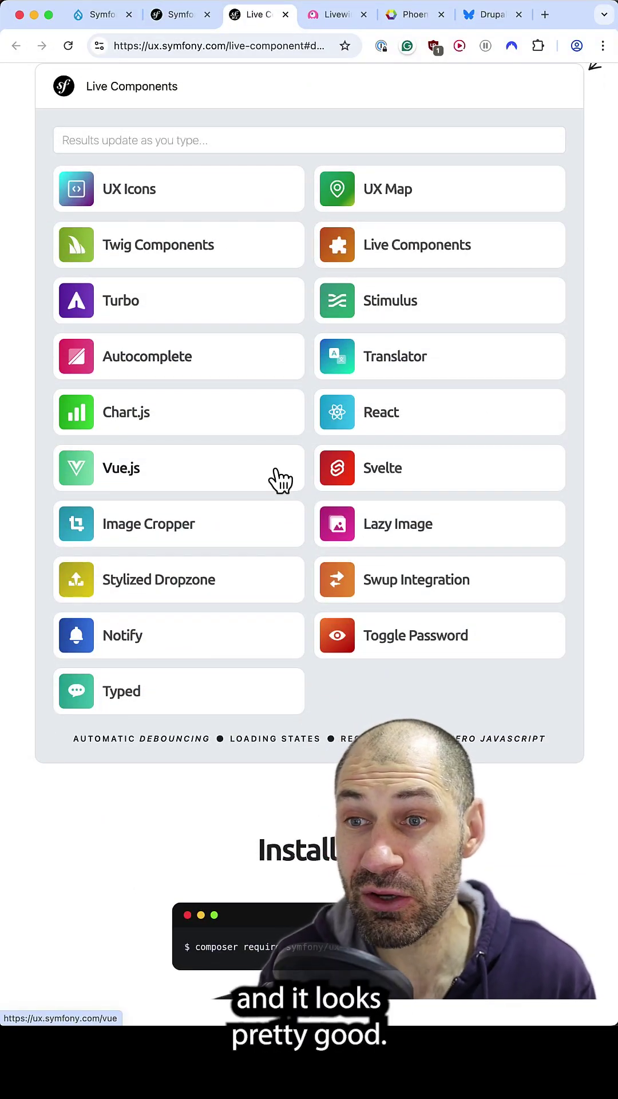
Go back to the Drupal.org Symfony Live Components issue page.
left_click(106, 21)
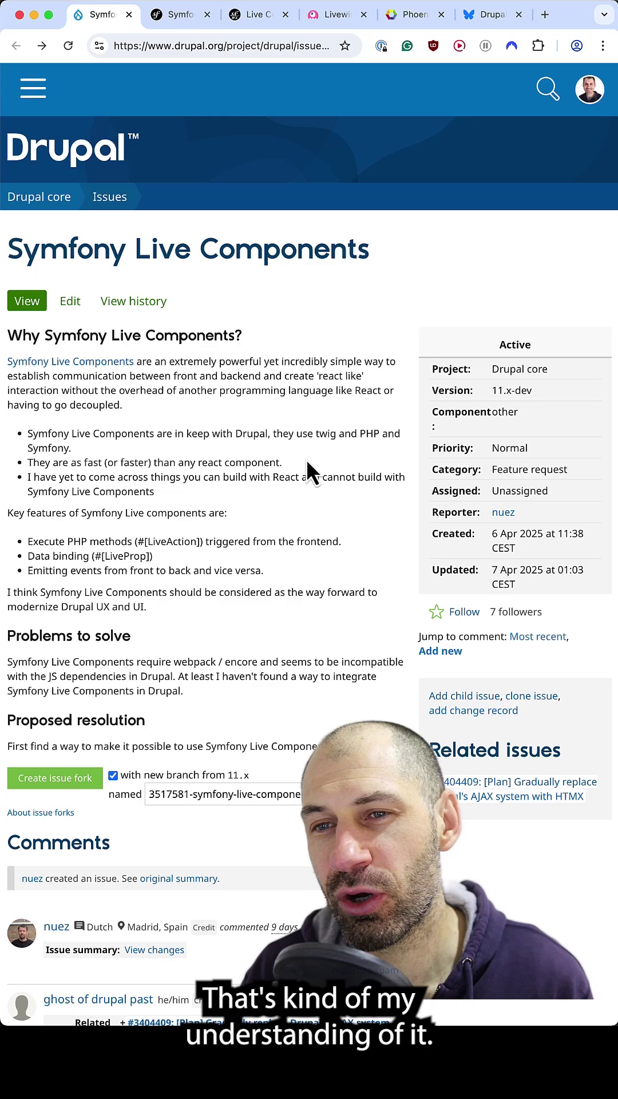
scroll(306, 459, "down", 5)
scroll(308, 465, "down", 2)
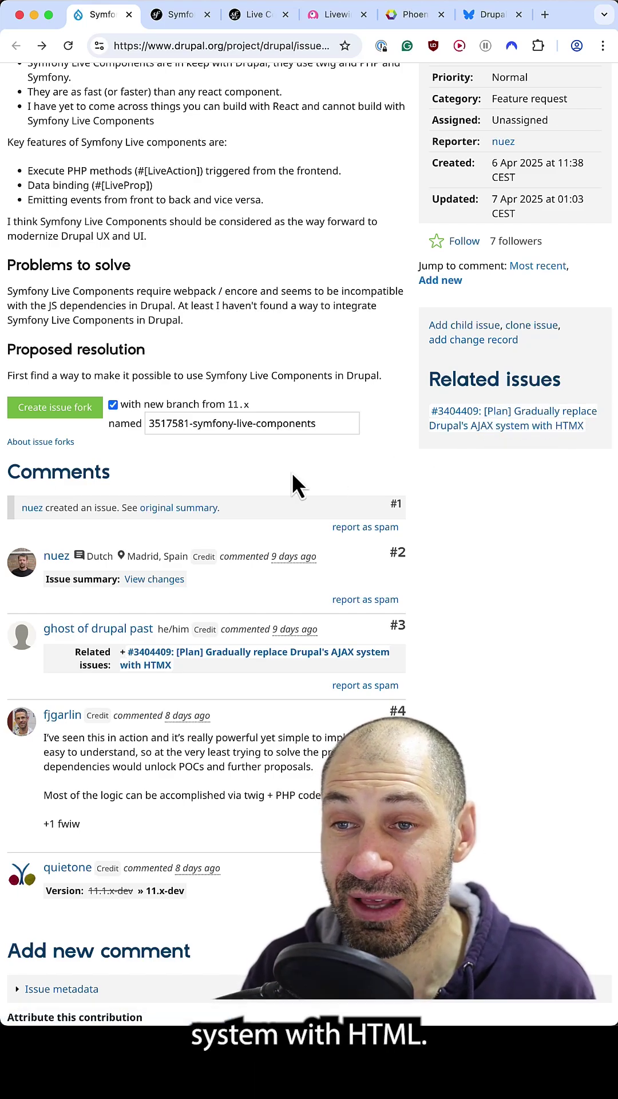
scroll(209, 427, "up", 5)
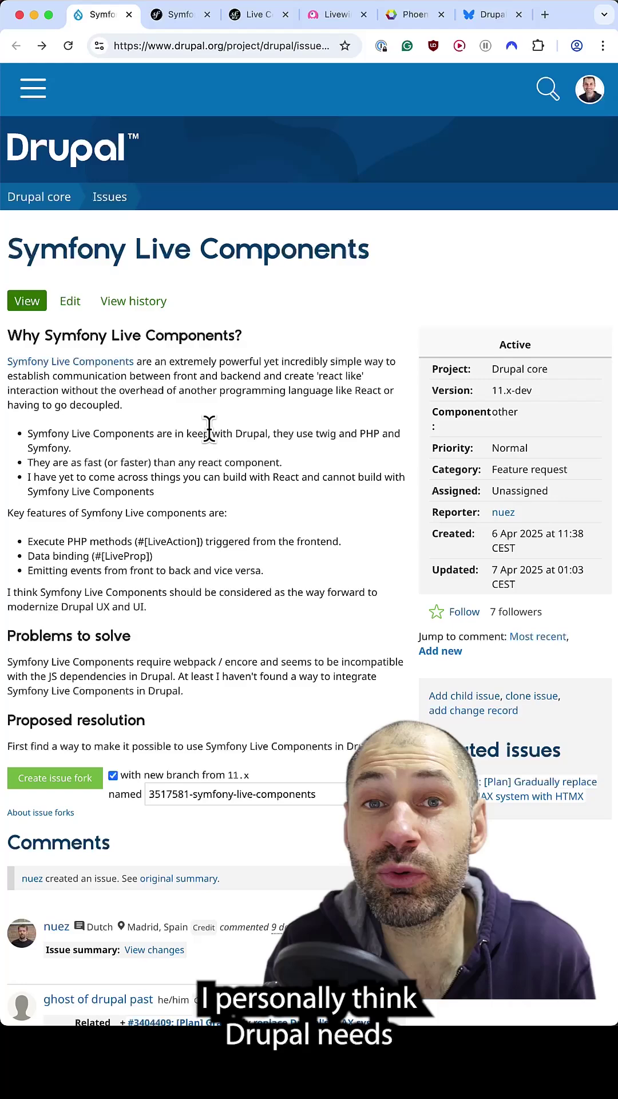